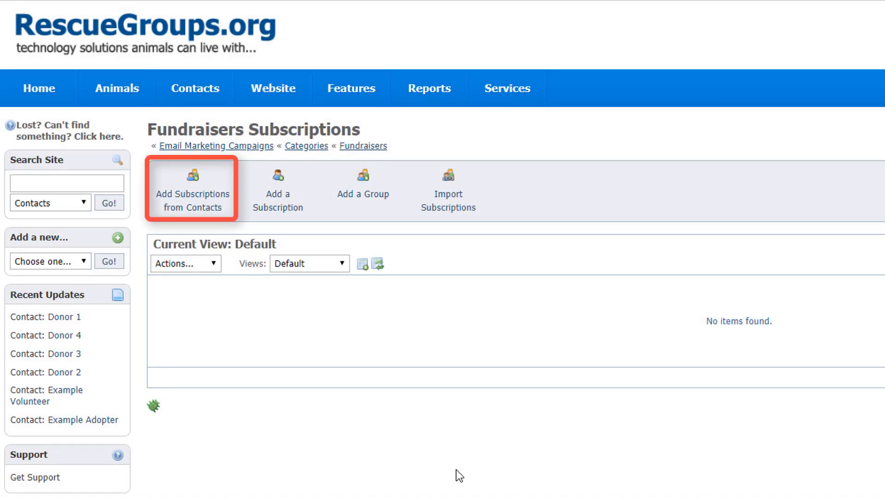
Add the Example Volunteer contact and the contact two rows above it to the Fundraisers campaign from the existing contacts.
click(204, 213)
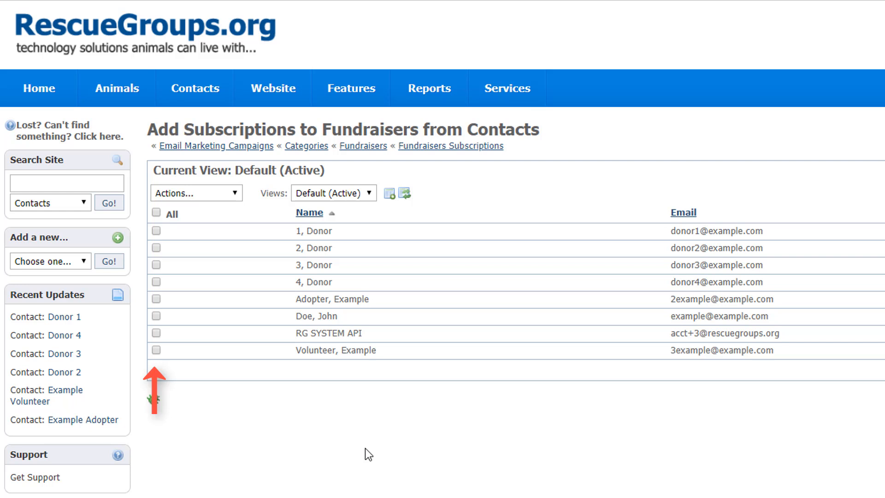
click(156, 350)
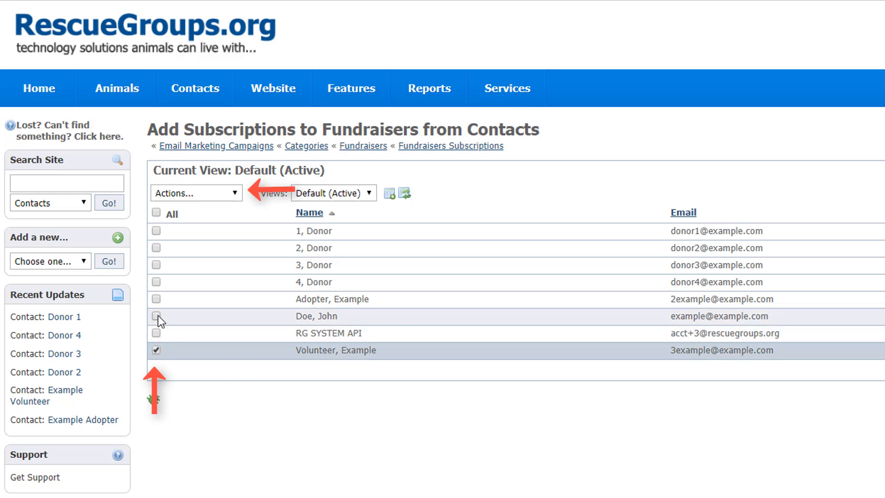
click(156, 316)
click(201, 194)
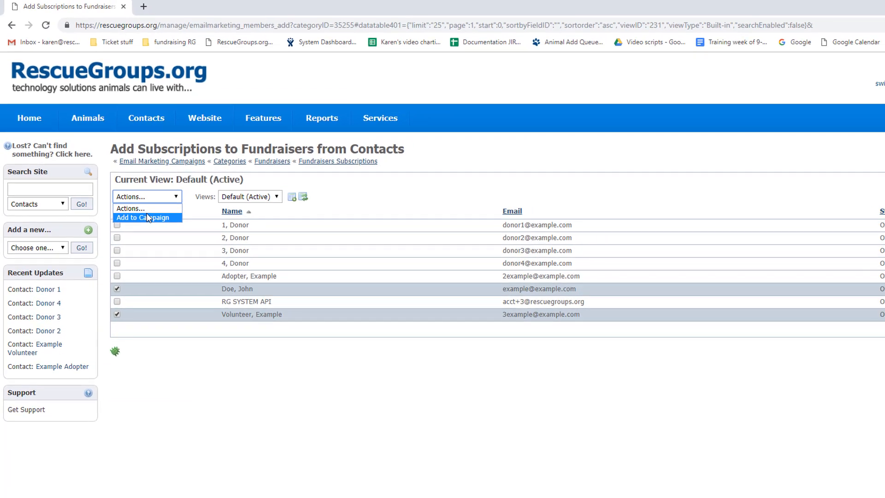
click(146, 217)
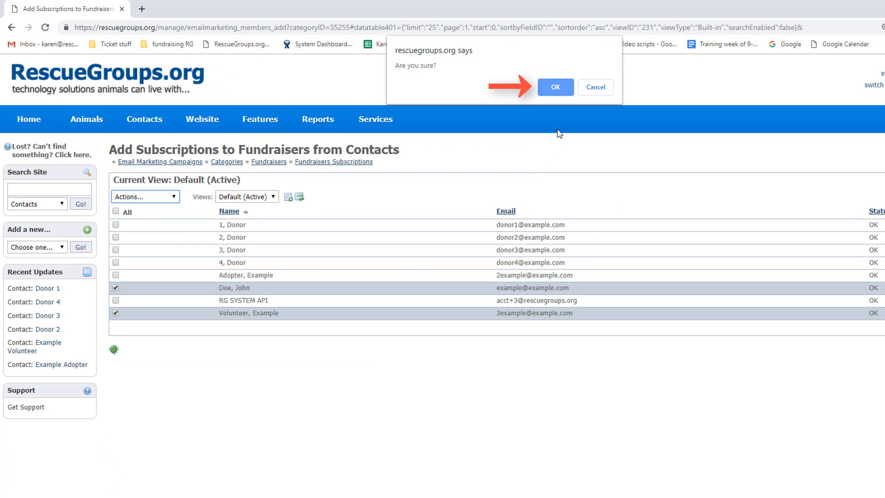
click(556, 87)
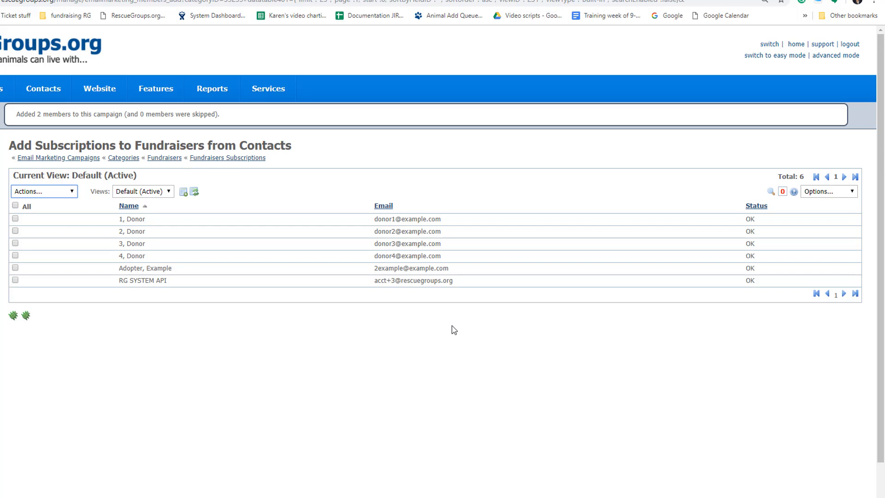
Filter the contacts by the name "adopter" and add the Example Adopter contact to the campaign.
click(770, 192)
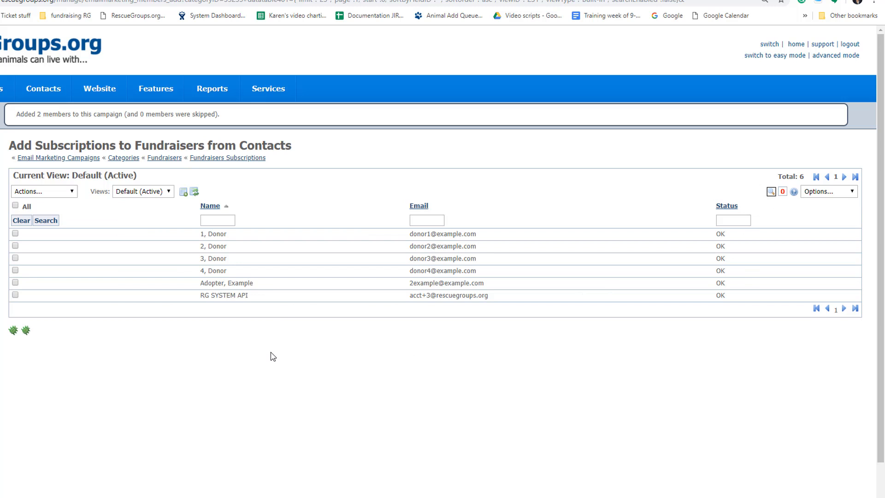
click(221, 221)
text(adopter)
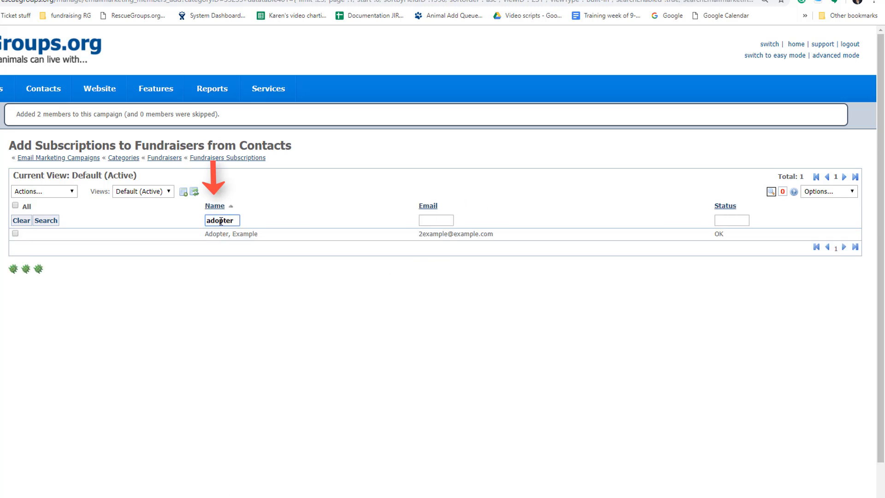
click(16, 234)
click(57, 193)
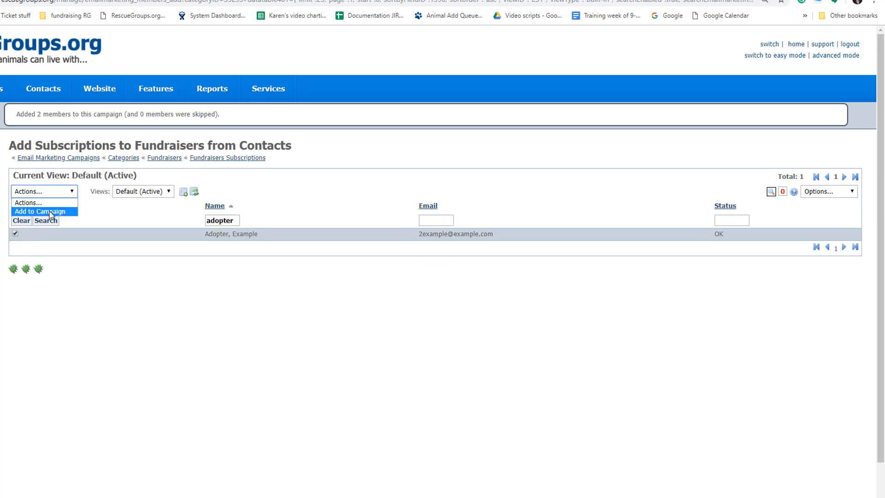
click(32, 210)
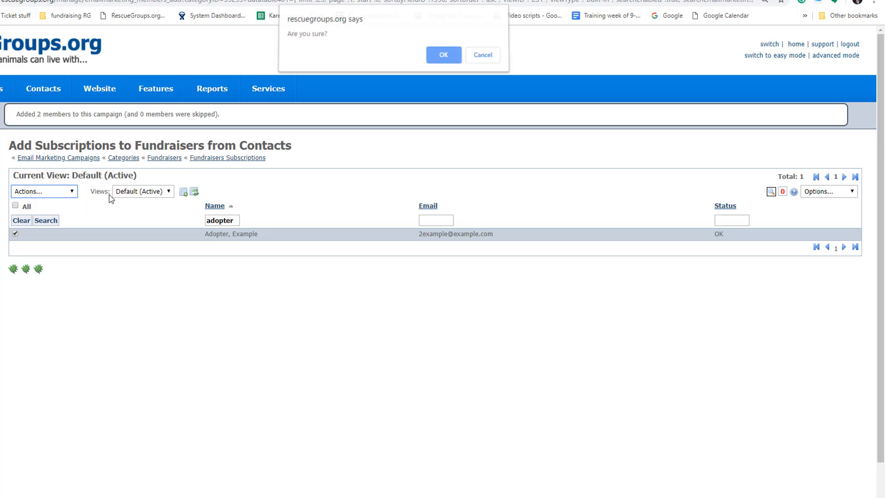
click(440, 56)
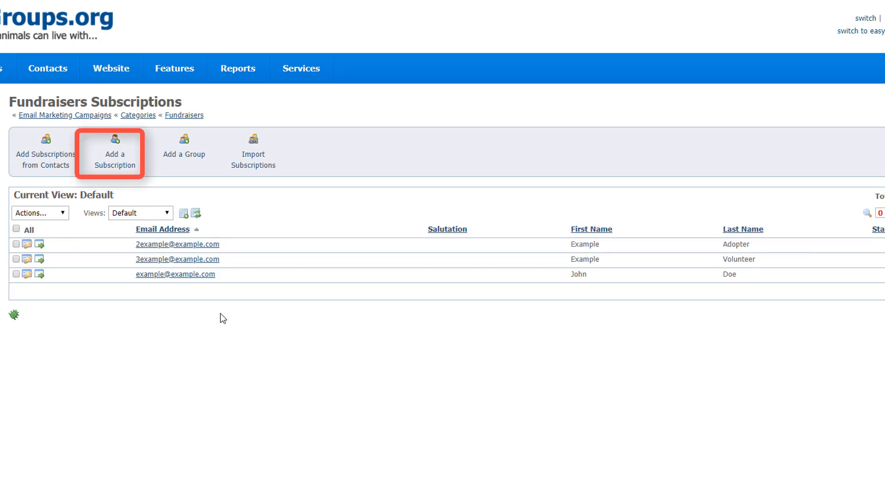
Add a single subscription to Fundraisers with the subscriber's email address, first name and last name, leaving the salutation unselected, and save it.
click(118, 158)
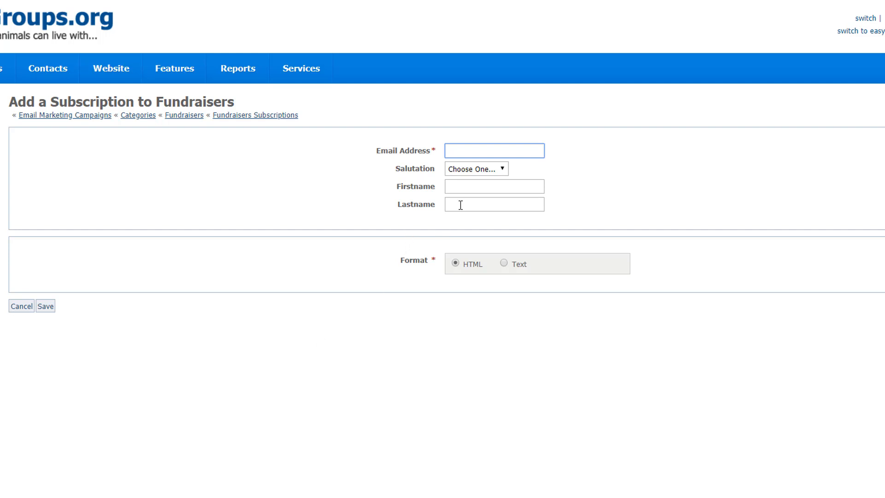
text(test@example.com)
click(473, 169)
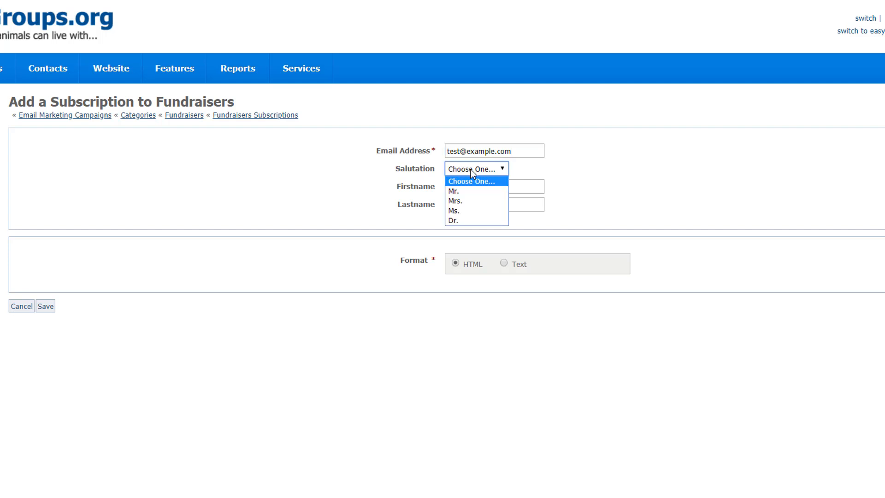
click(472, 184)
click(473, 186)
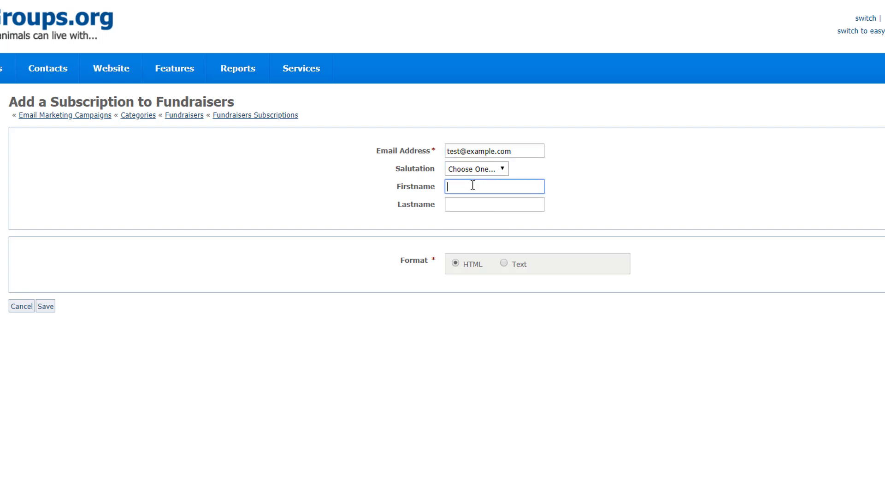
text(Test)
key(Tab)
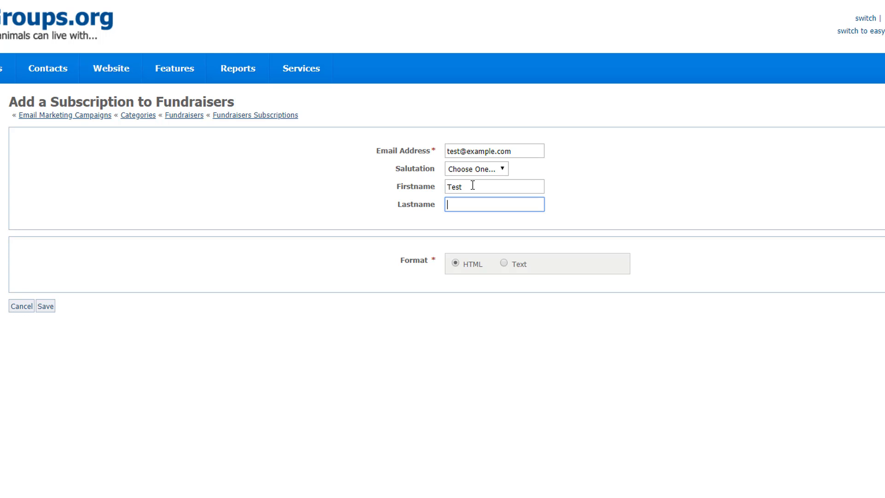
text(Example)
click(44, 307)
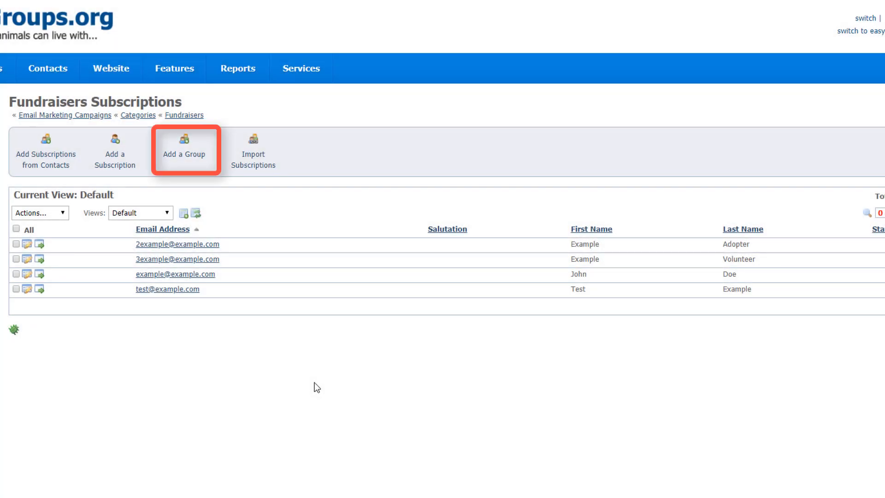
Open the form for adding Fundraisers subscriptions by group, and view the Contacts Groups page in a new browser tab.
click(198, 156)
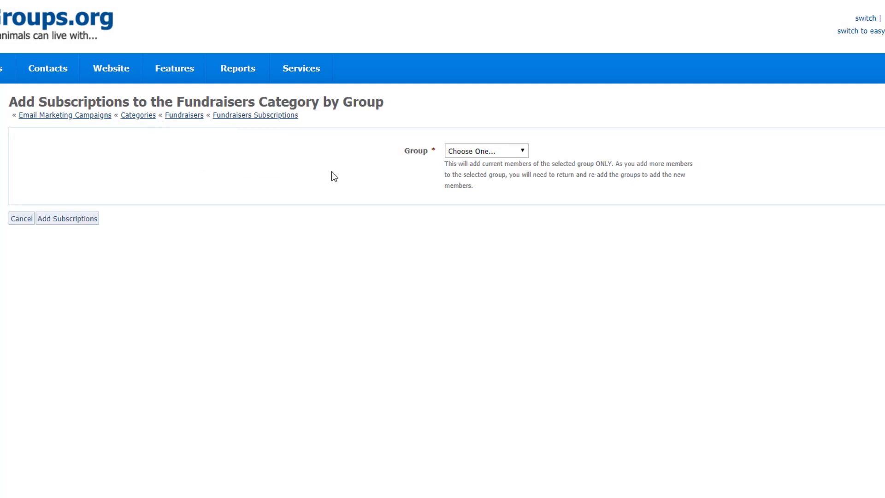
click(526, 151)
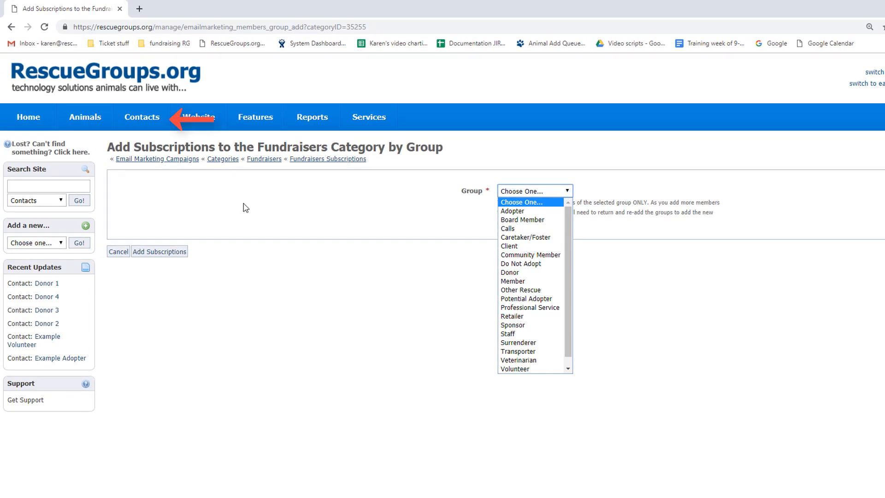
mouse_move(141, 128)
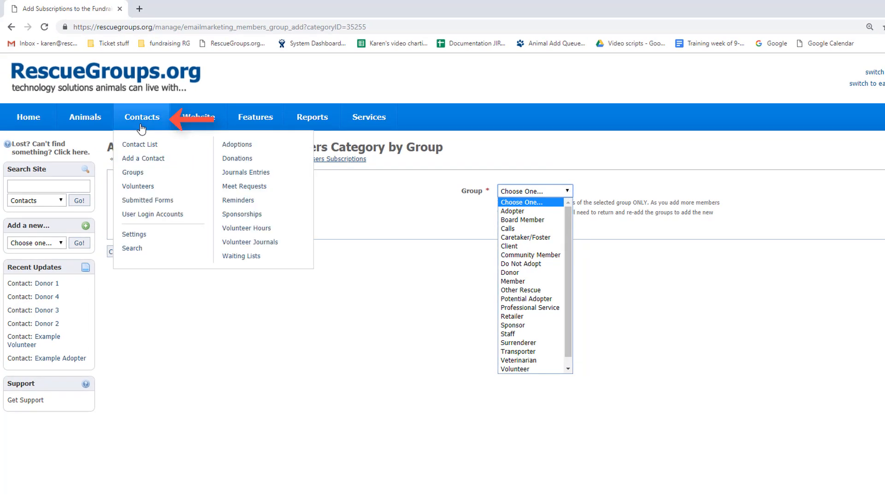
right_click(136, 176)
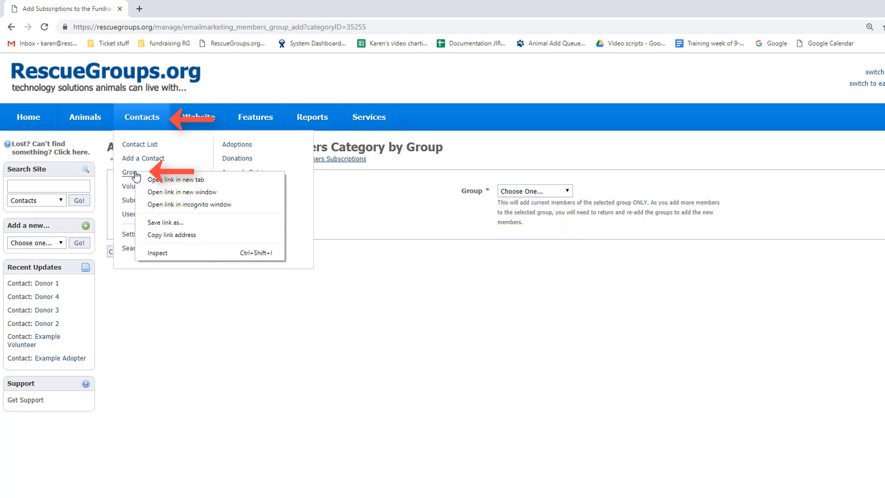
click(170, 180)
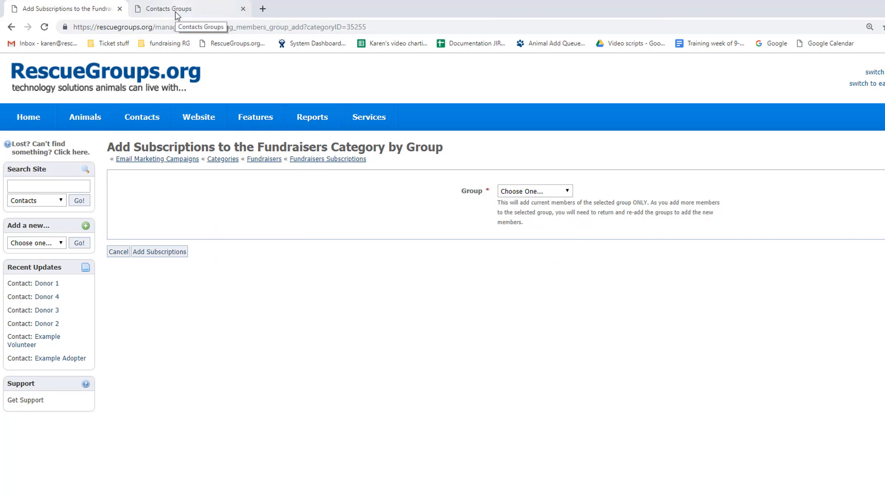
click(176, 10)
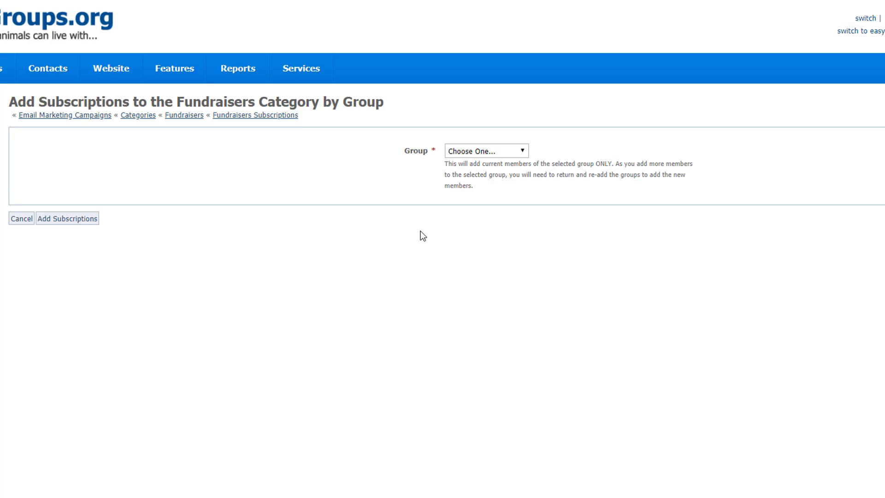
Add all current members of the Donor group as subscriptions to the Fundraisers category.
click(477, 153)
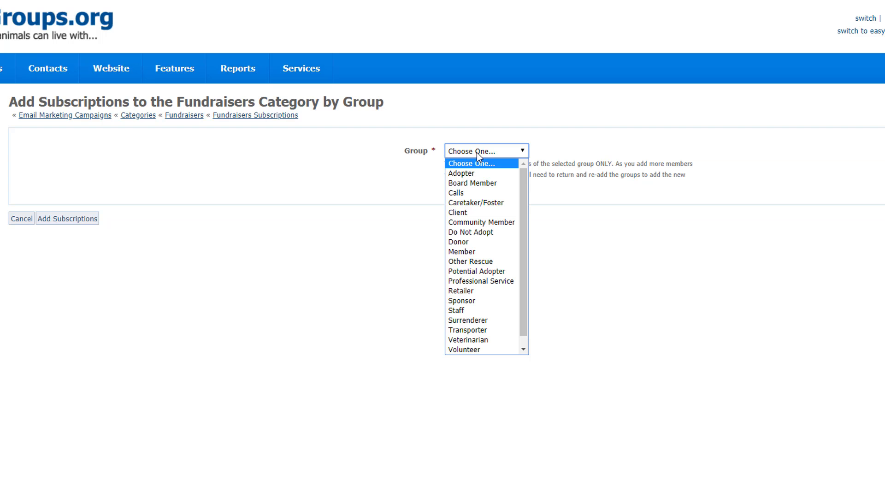
click(477, 239)
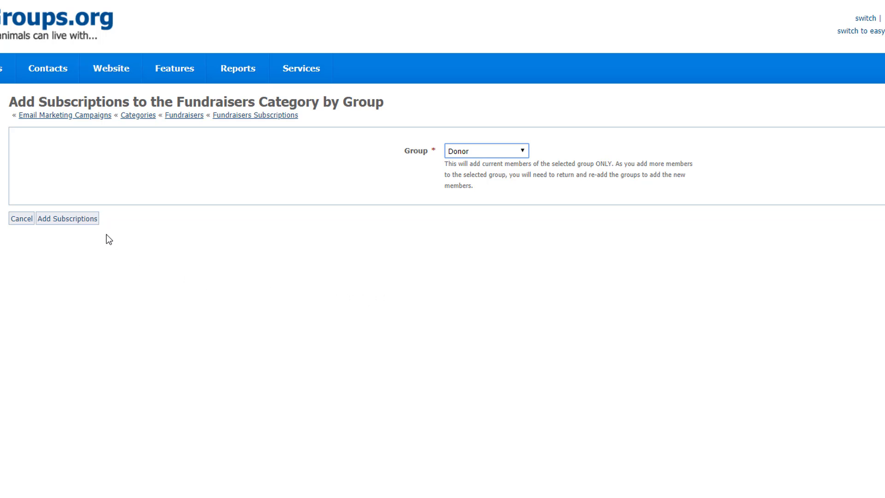
click(94, 221)
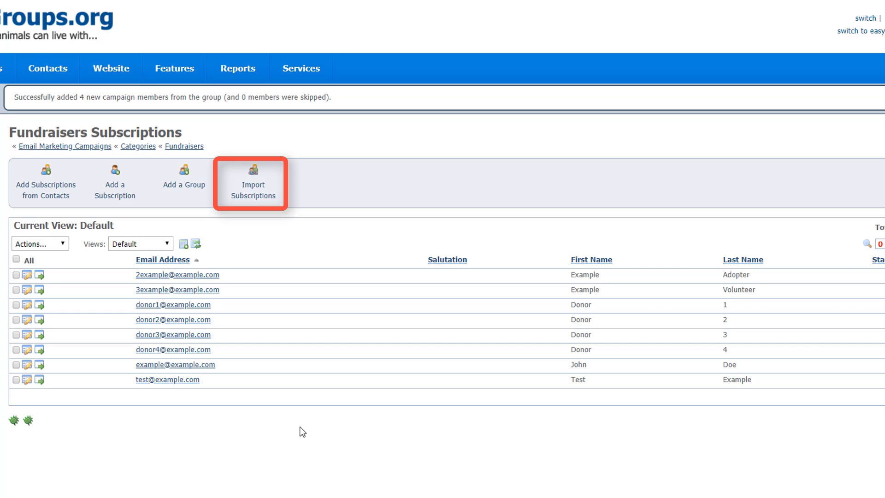
Import subscriptions into the Fundraisers category from the emkupload.csv file on the Desktop.
click(258, 198)
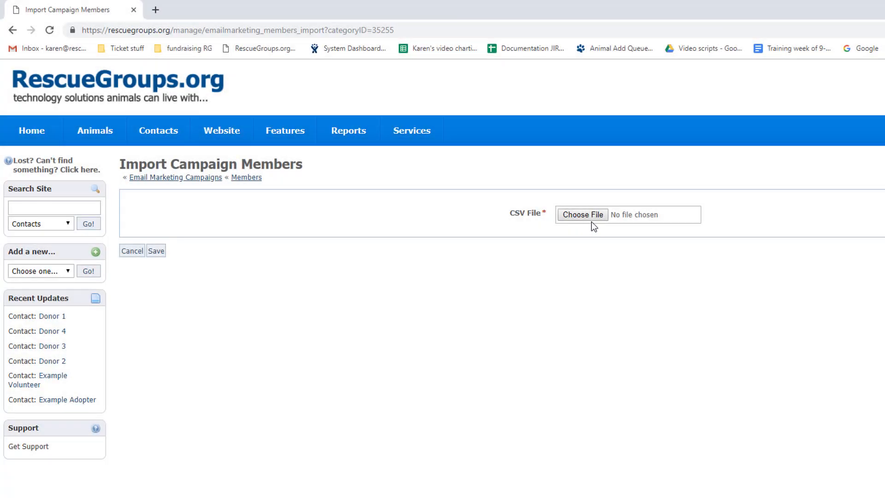
click(580, 218)
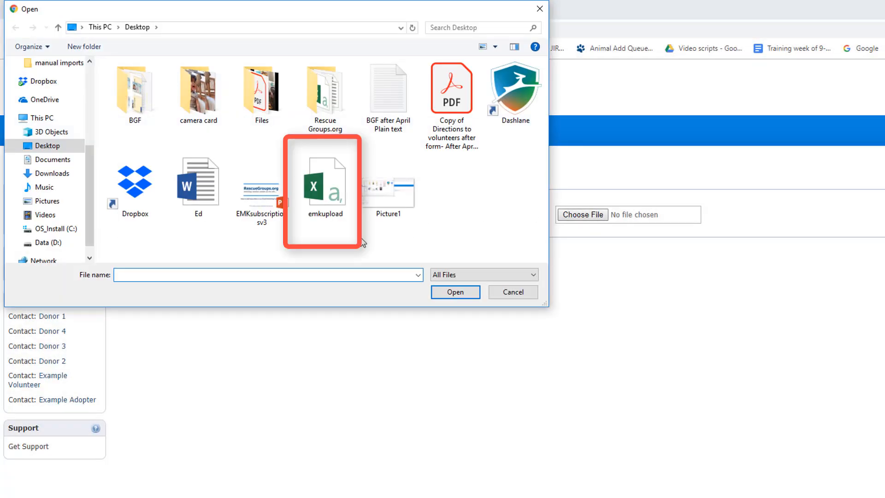
click(316, 215)
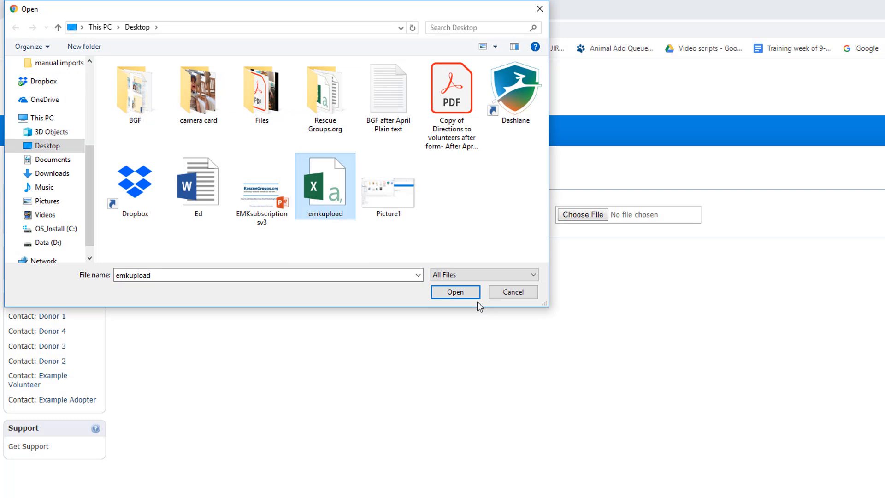
click(463, 295)
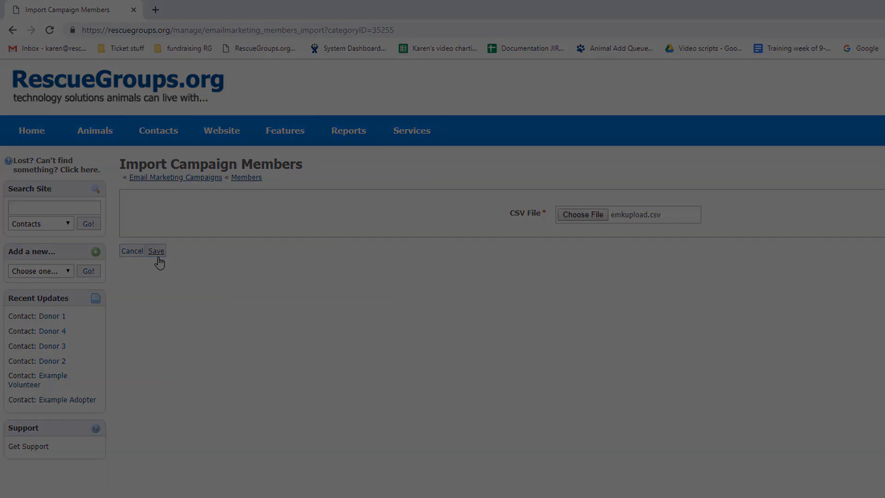
click(156, 251)
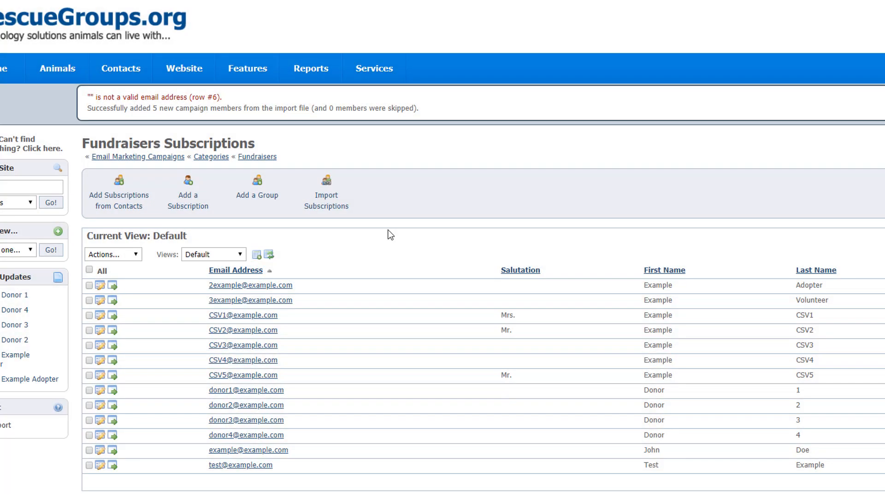